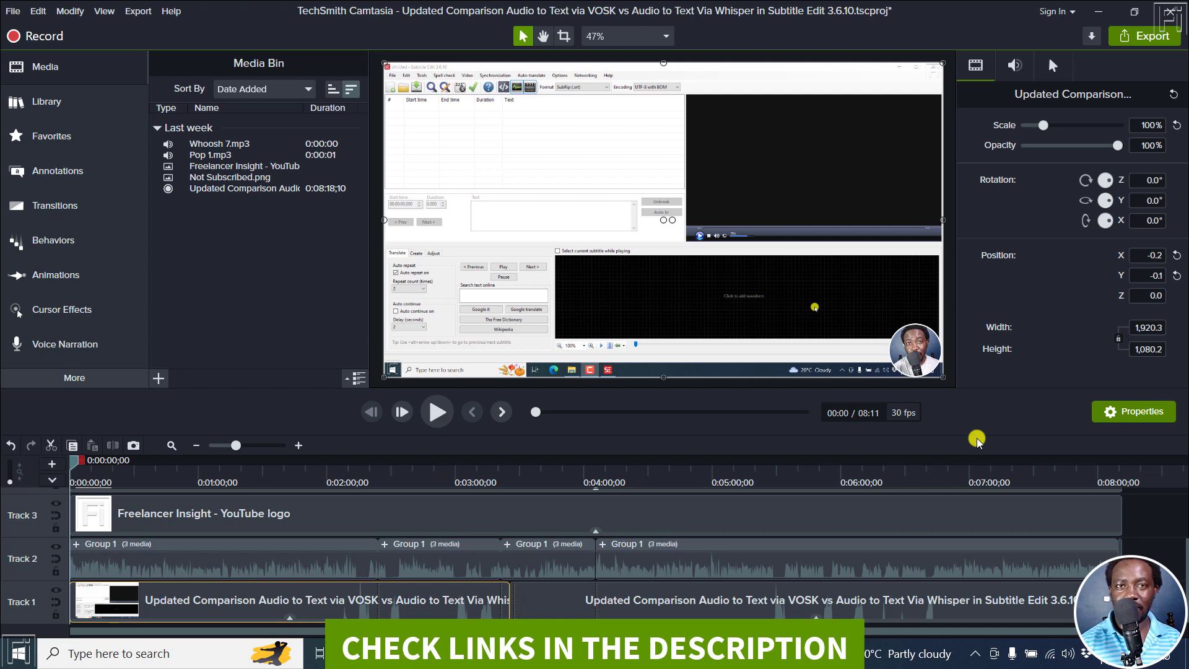
Select the long screen recording in the Media Bin to bring up its actions
left_click(225, 244)
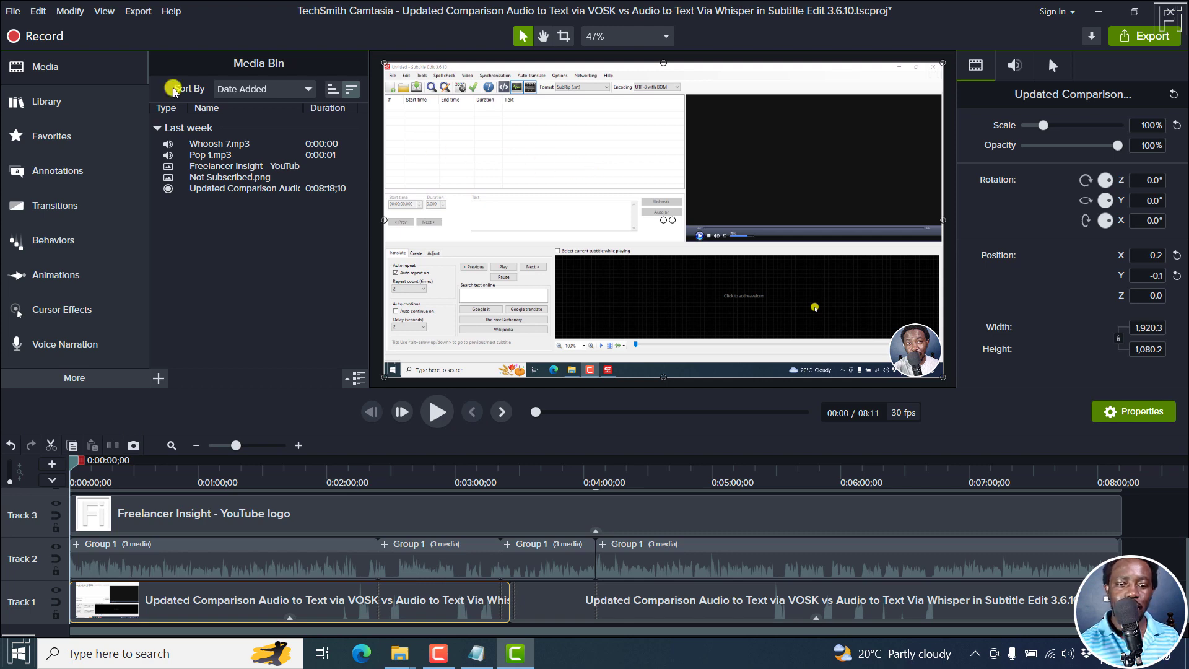
left_click(222, 192)
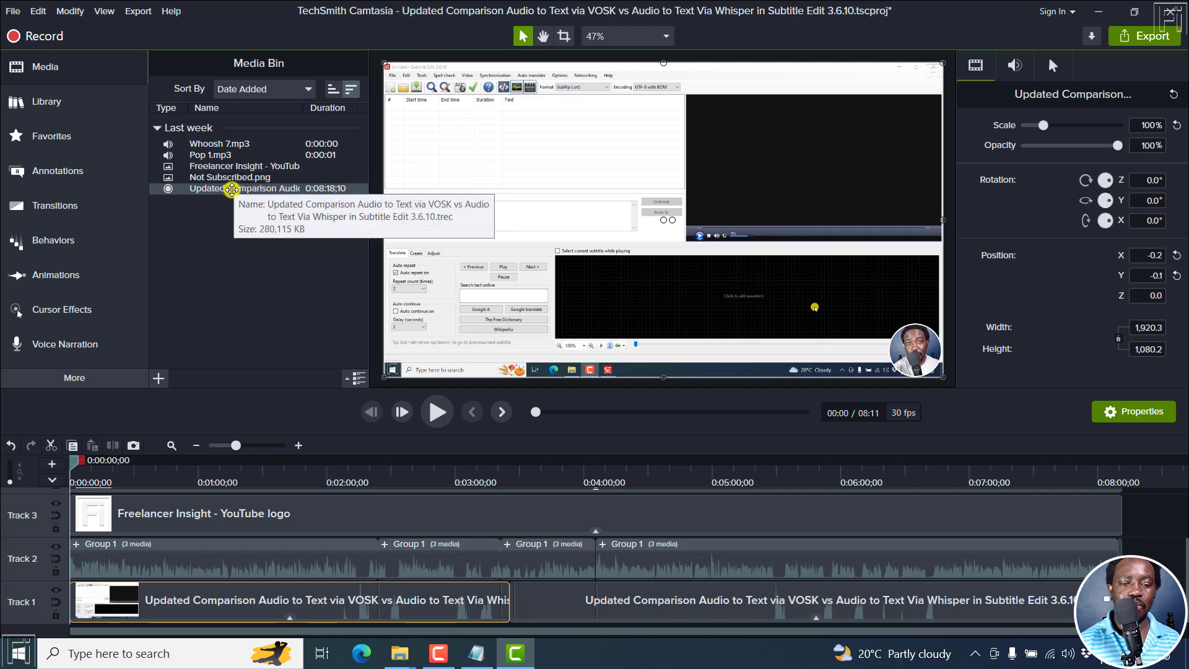
right_click(223, 190)
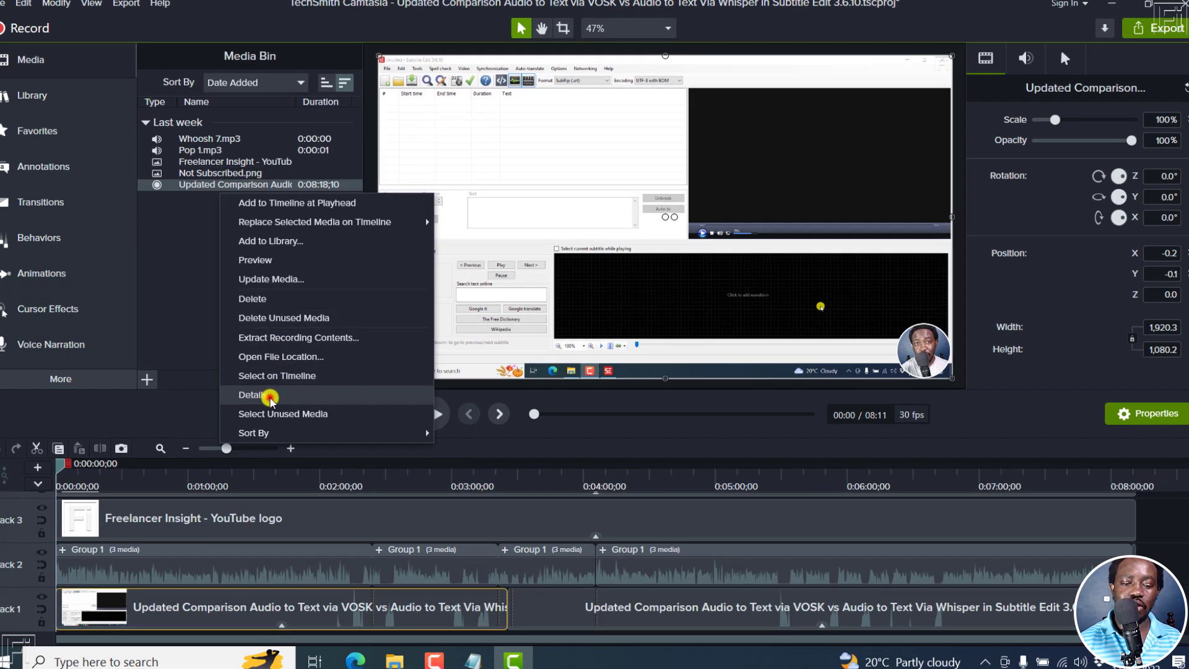
left_click(271, 397)
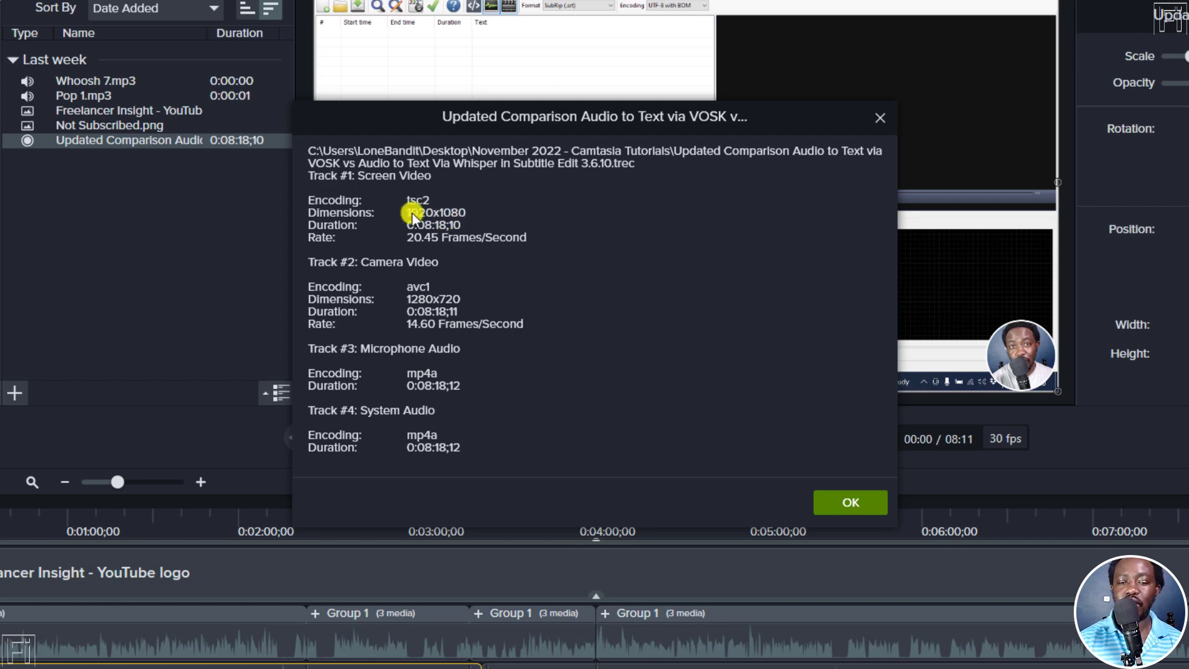
left_click(882, 116)
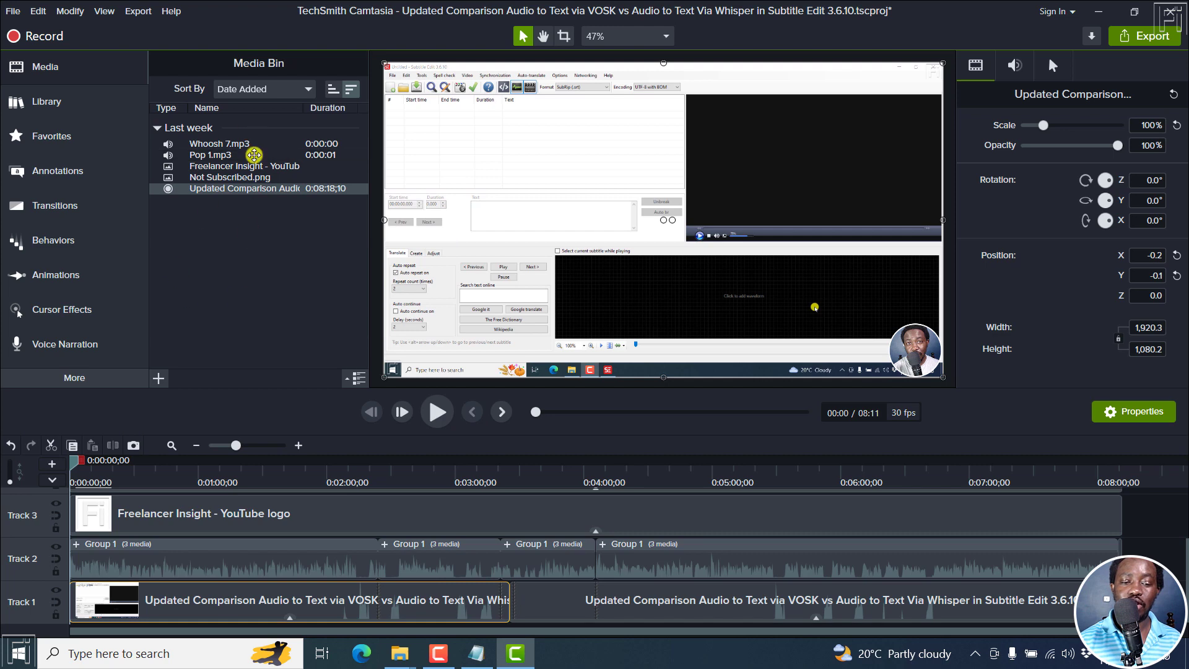
In Project Settings, try the 4K UHD 3840x2160 canvas, then close without applying it
left_click(666, 36)
left_click(638, 224)
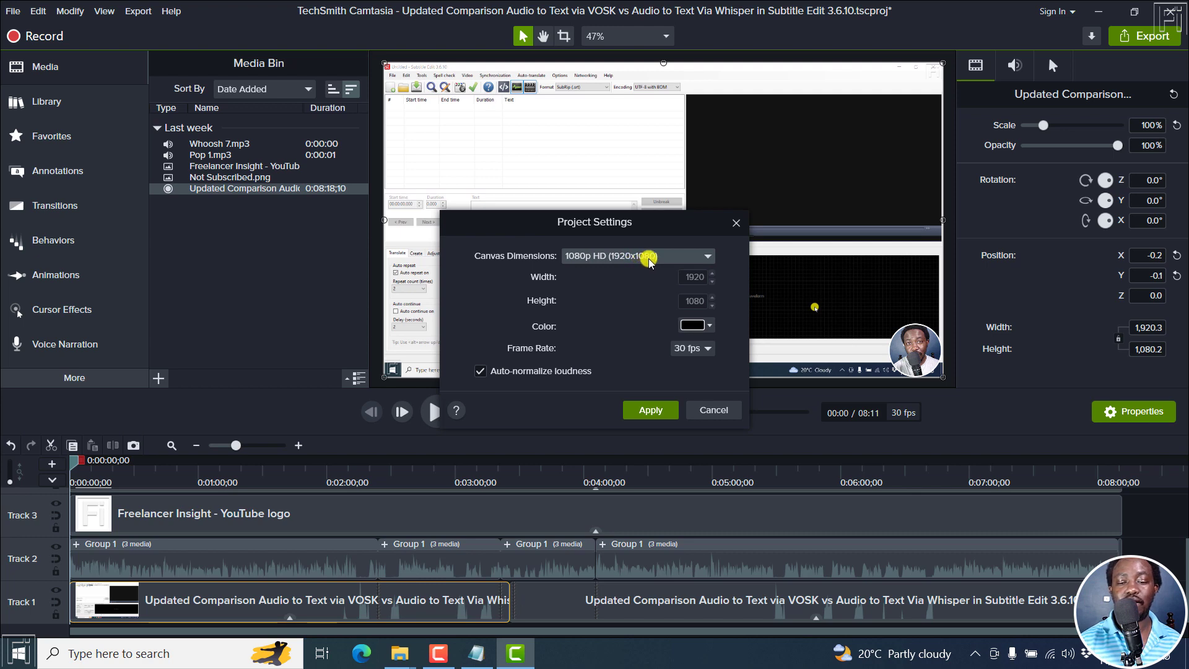
left_click(709, 255)
left_click_drag(717, 306, 716, 287)
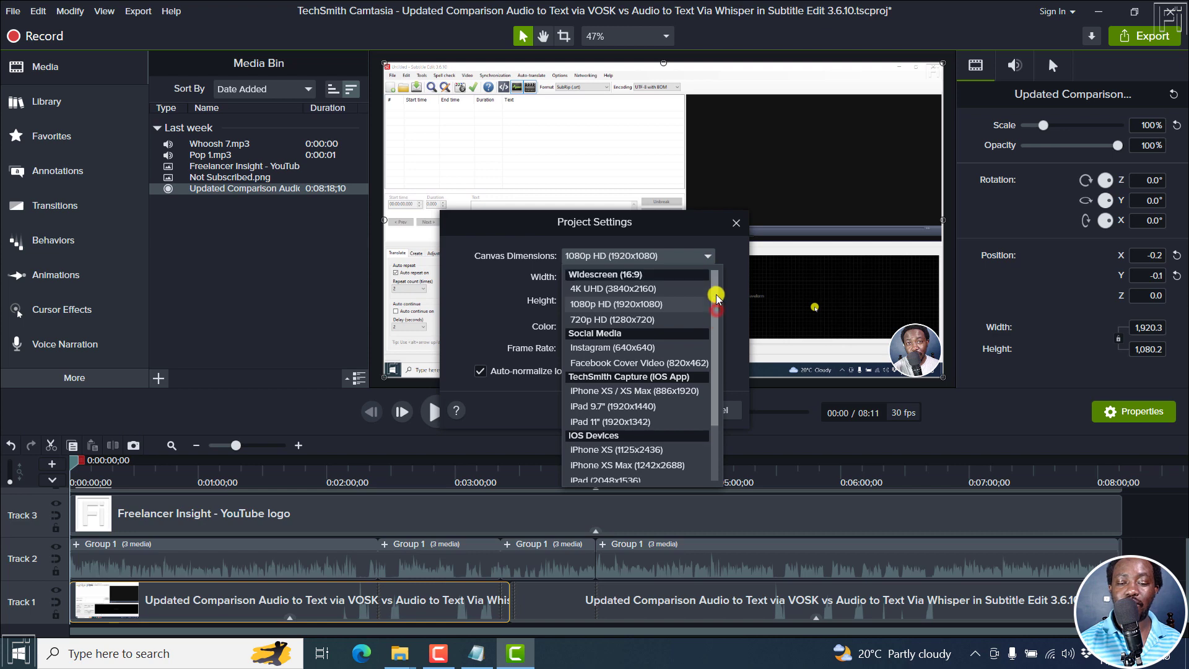
left_click(623, 290)
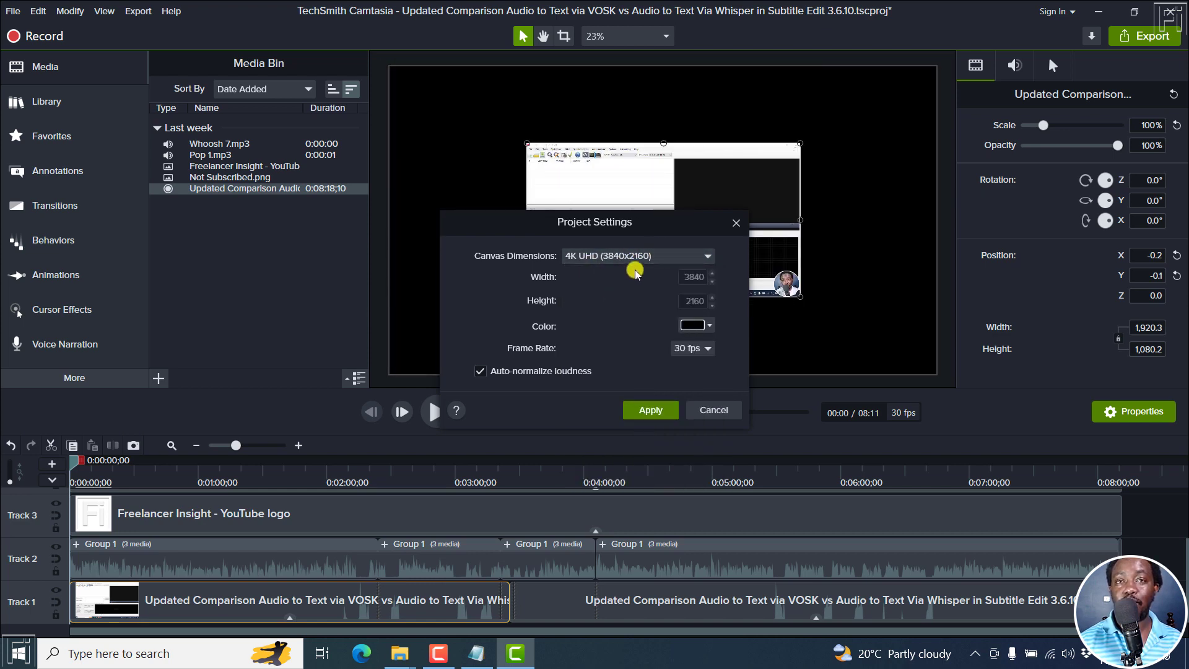
left_click_drag(638, 229, 262, 164)
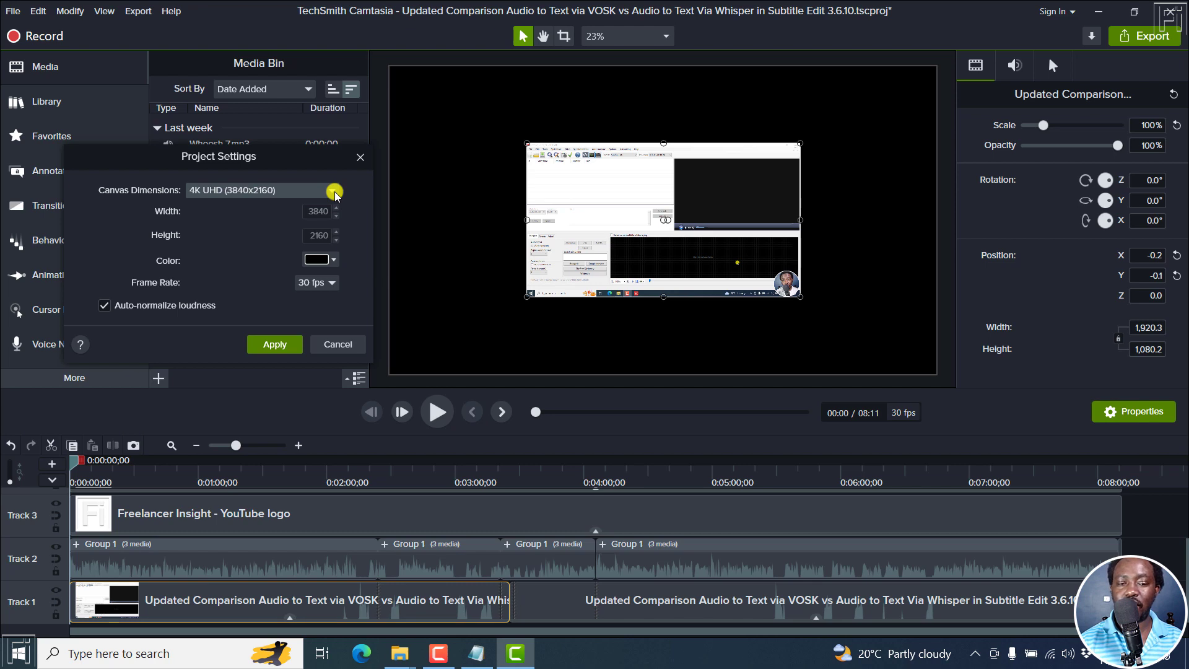
left_click_drag(270, 167, 284, 265)
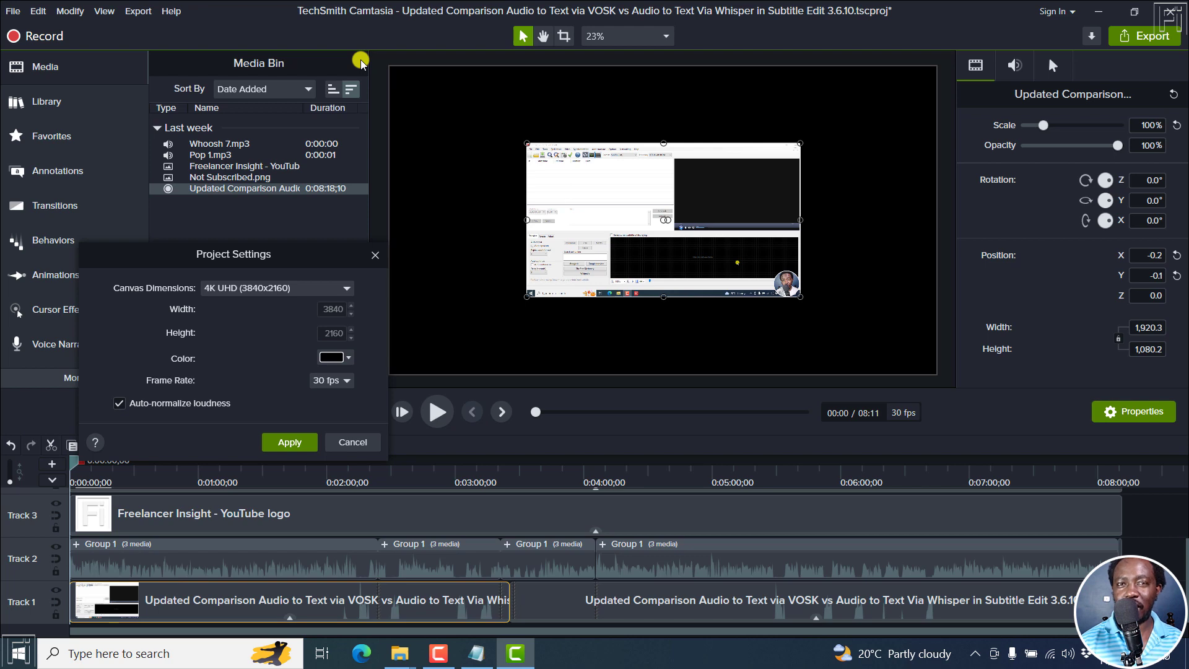
left_click(374, 259)
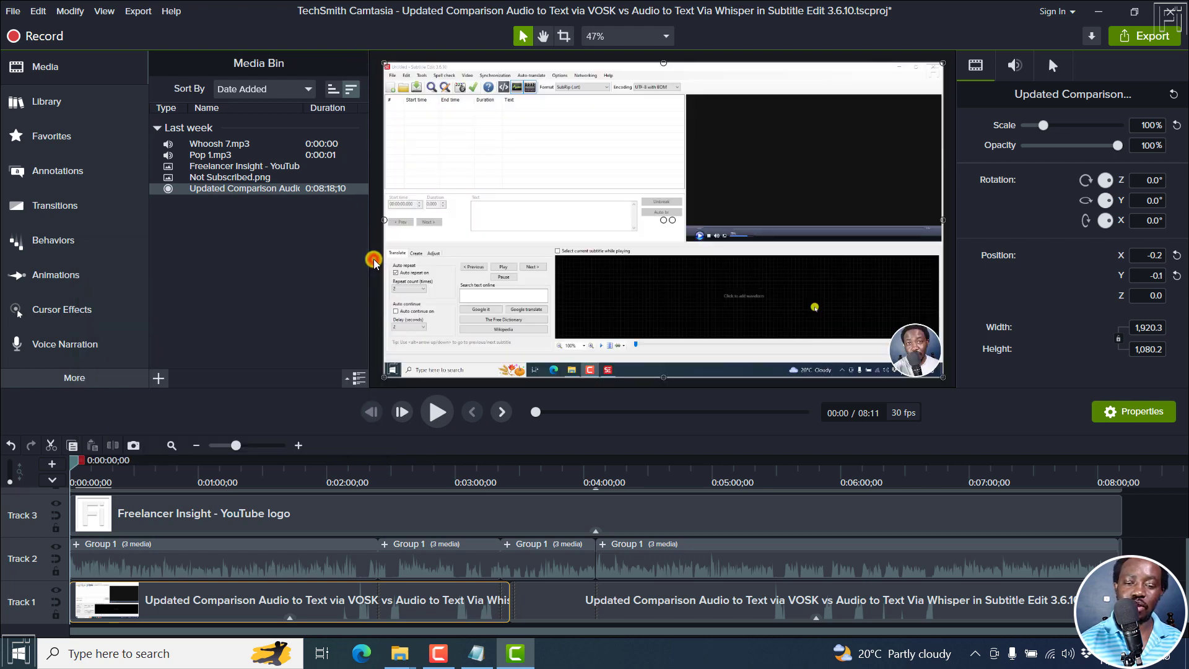
Reopen Project Settings to confirm the canvas remains 1080p HD 1920x1080, then close
left_click(664, 35)
left_click(640, 226)
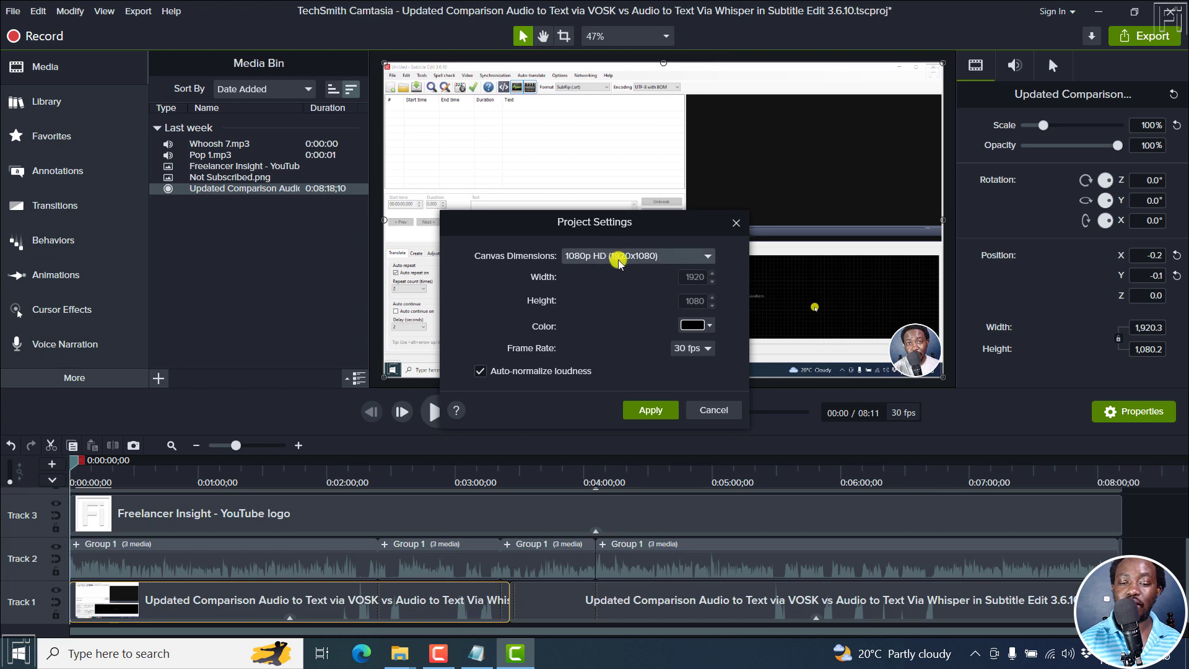
left_click(736, 223)
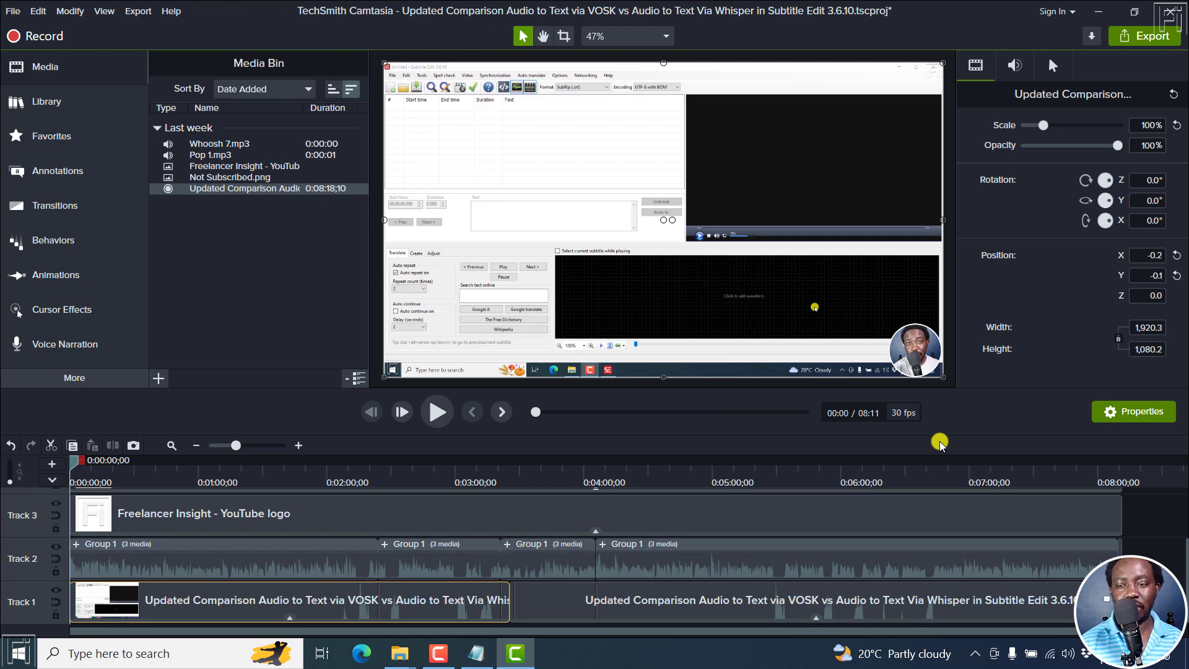
Start a custom MP4 production and review its 1920x1080 size and video settings
left_click(1136, 38)
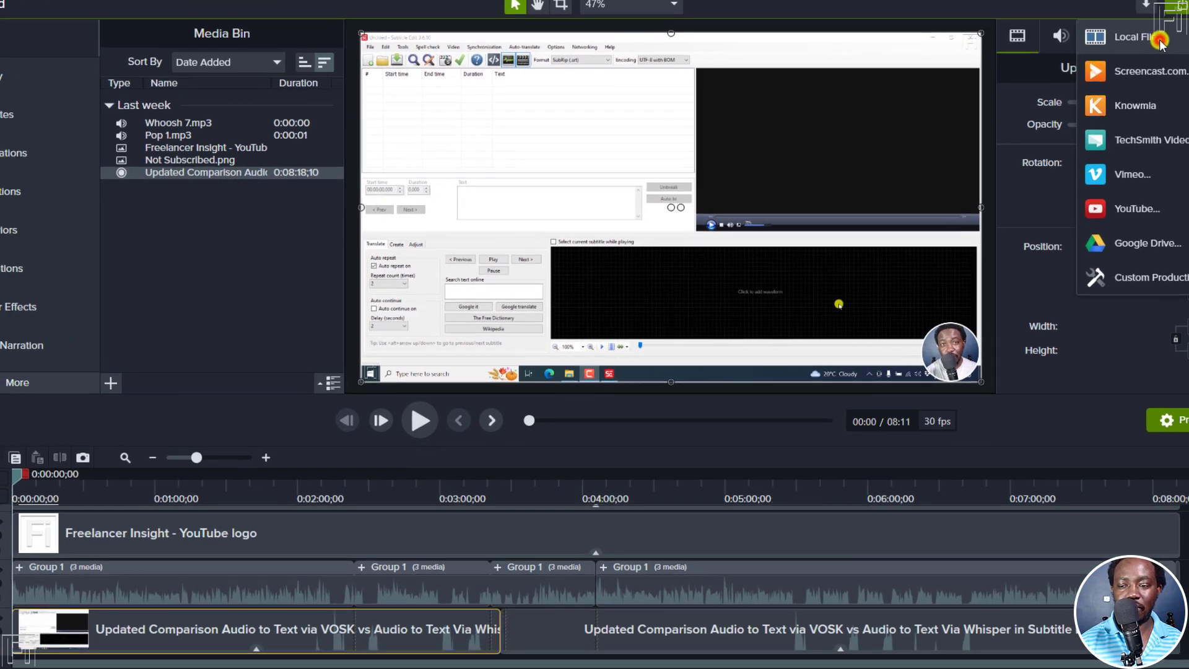
left_click(1084, 66)
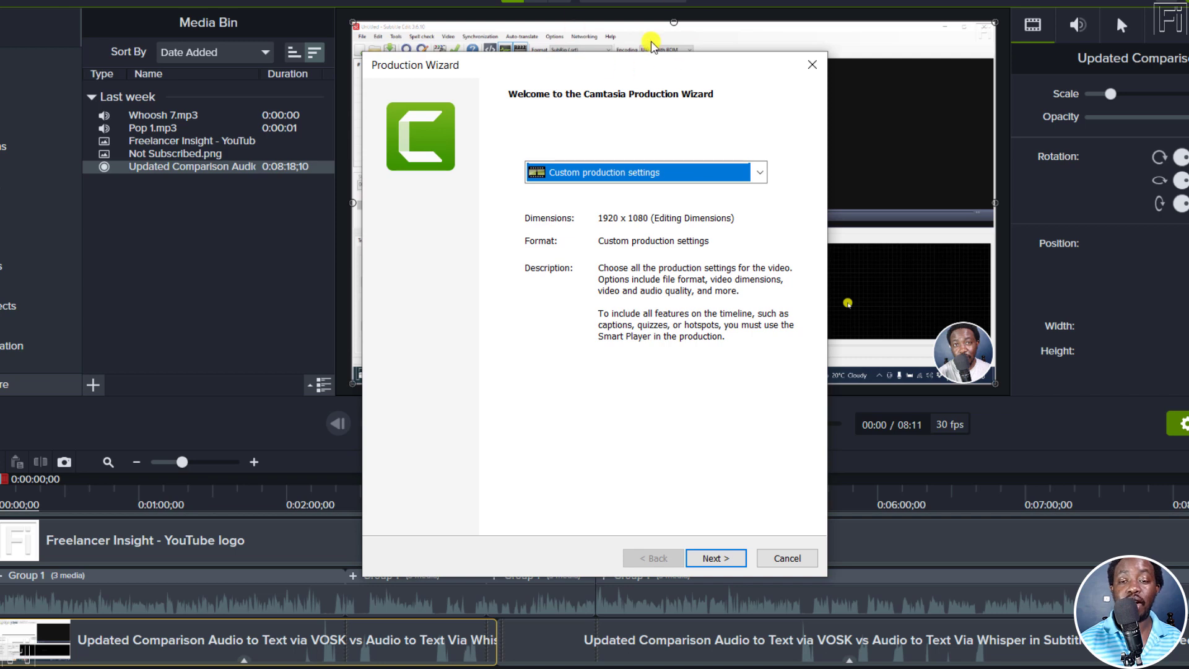
left_click(717, 558)
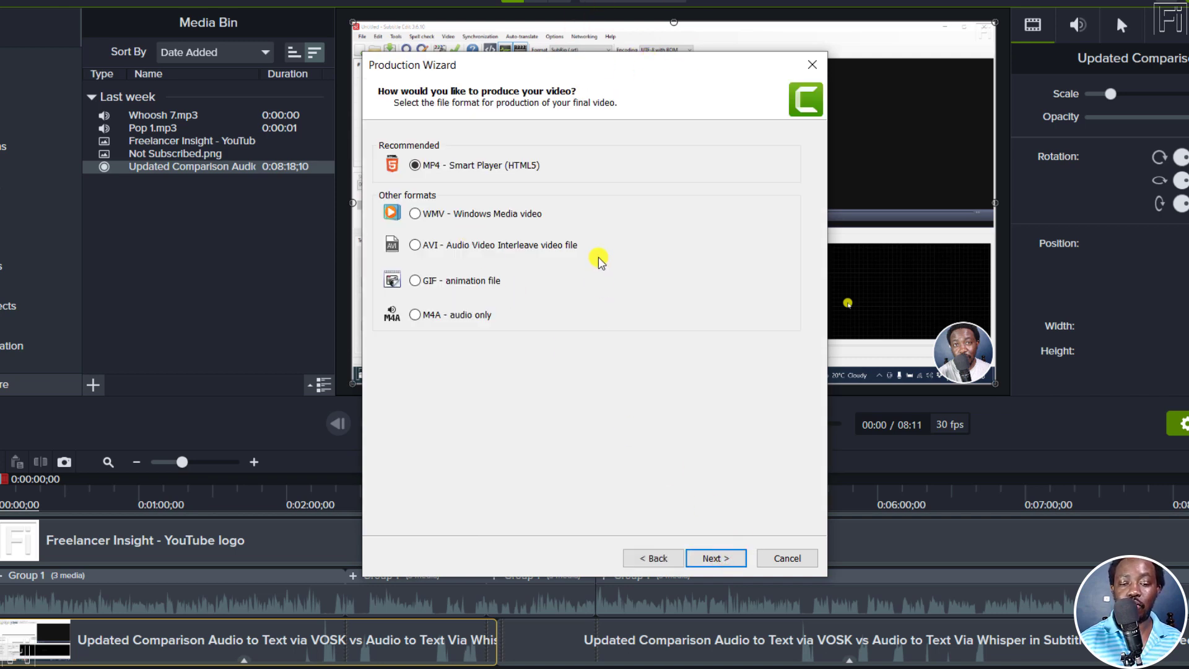
left_click(710, 558)
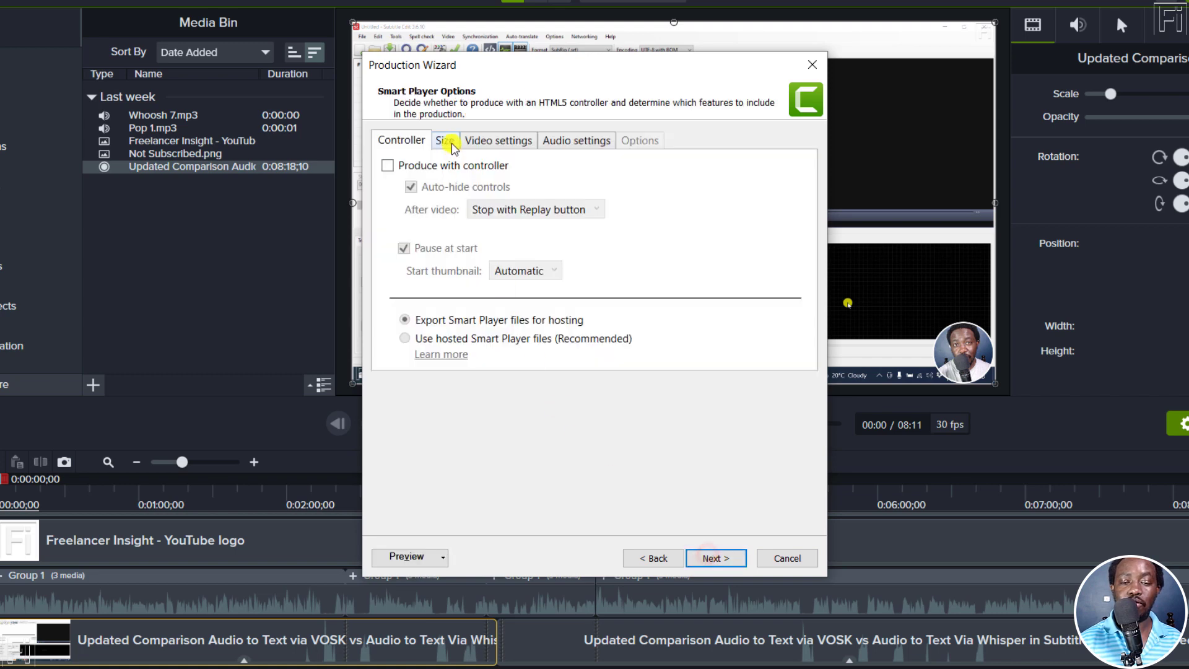
left_click(447, 142)
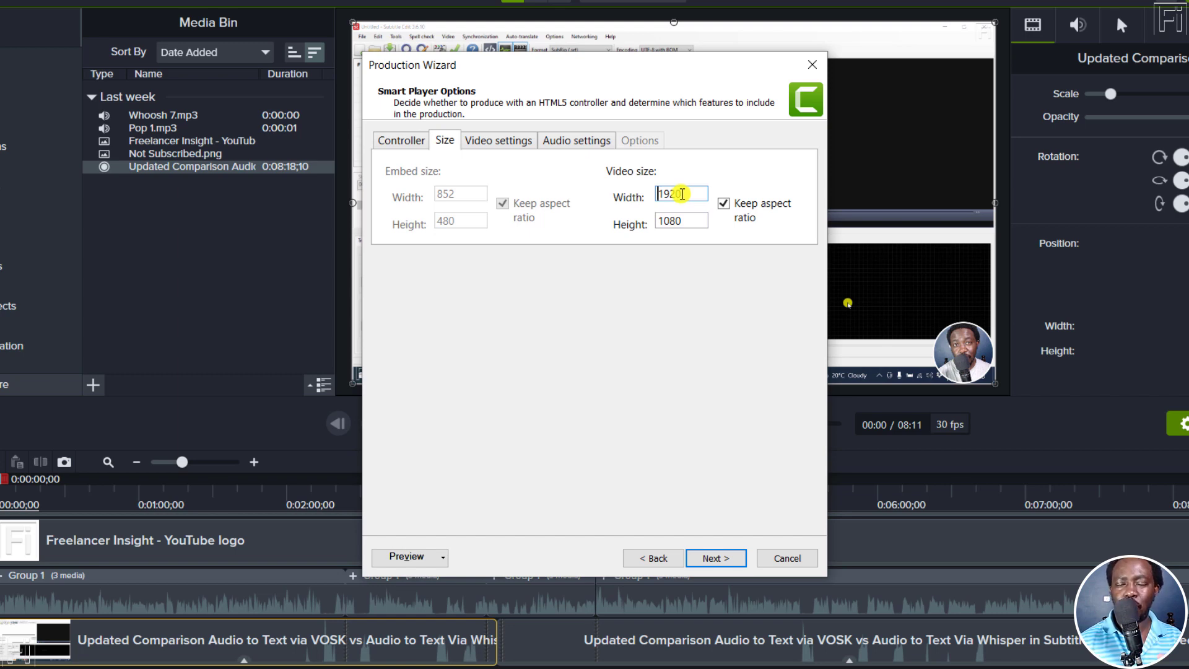
left_click(486, 141)
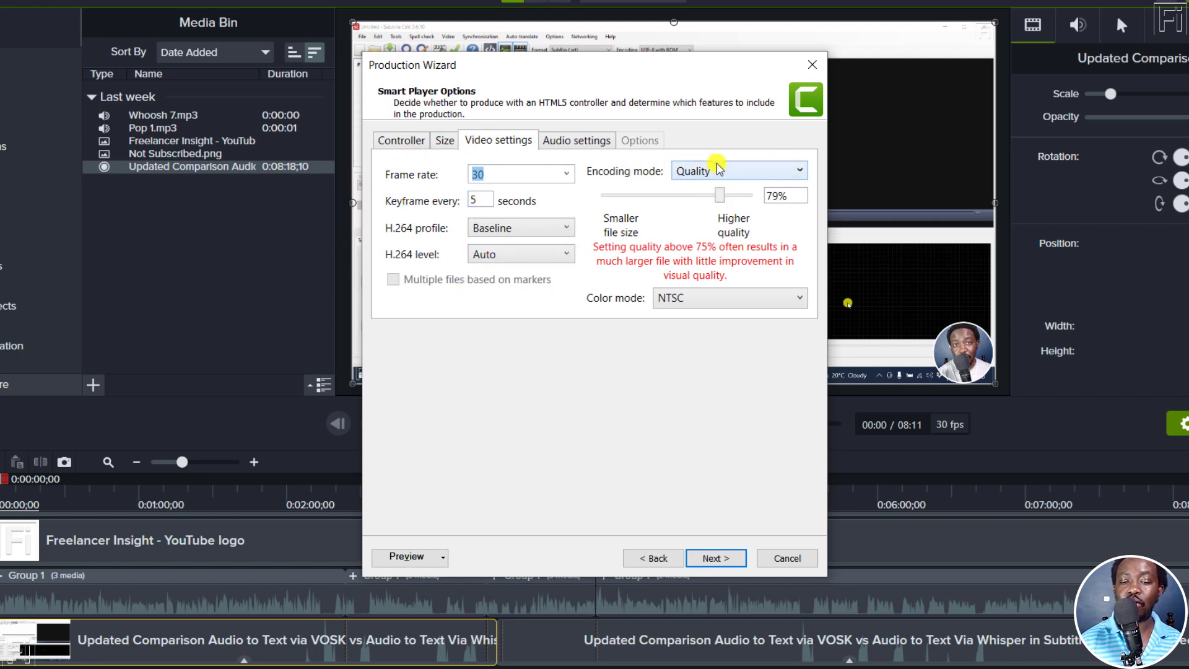
Keep Quality encoding mode at 75%, check the 192 kbps audio, and advance to Video Options
left_click(800, 169)
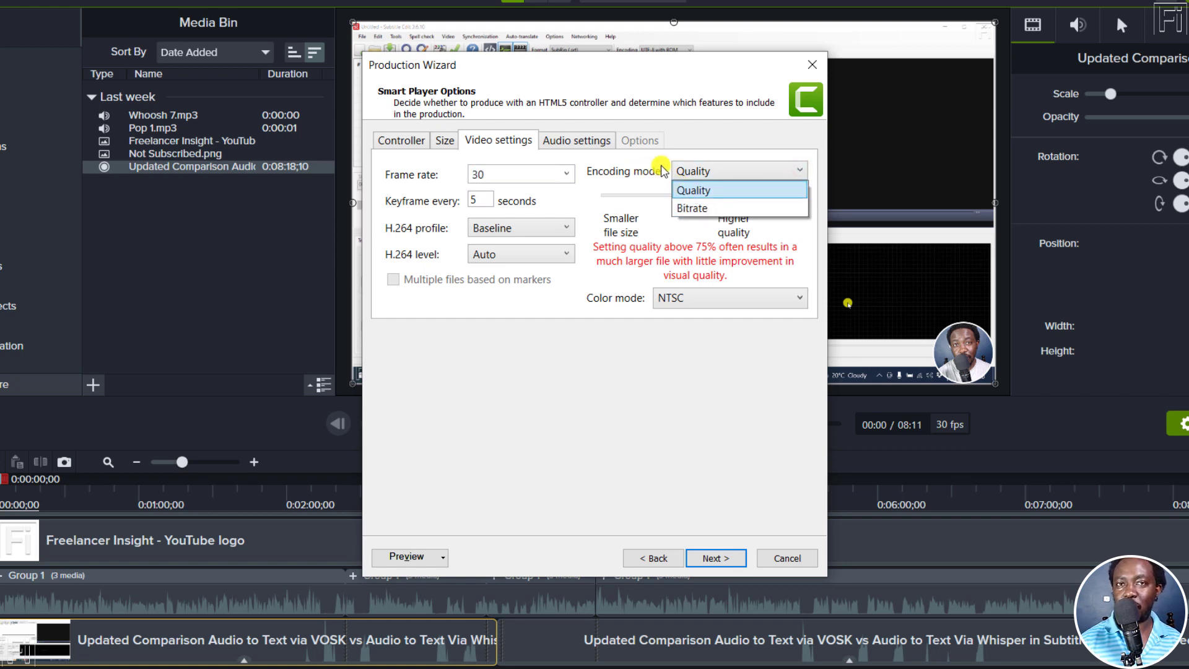
left_click(719, 208)
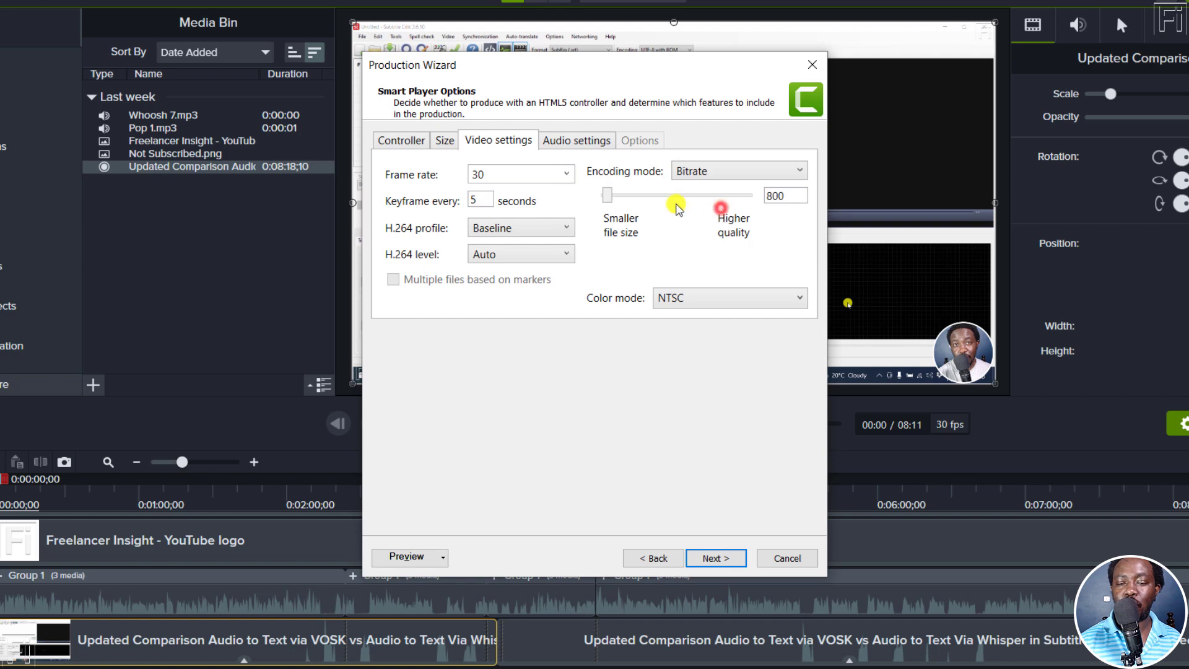
left_click(741, 166)
left_click(701, 193)
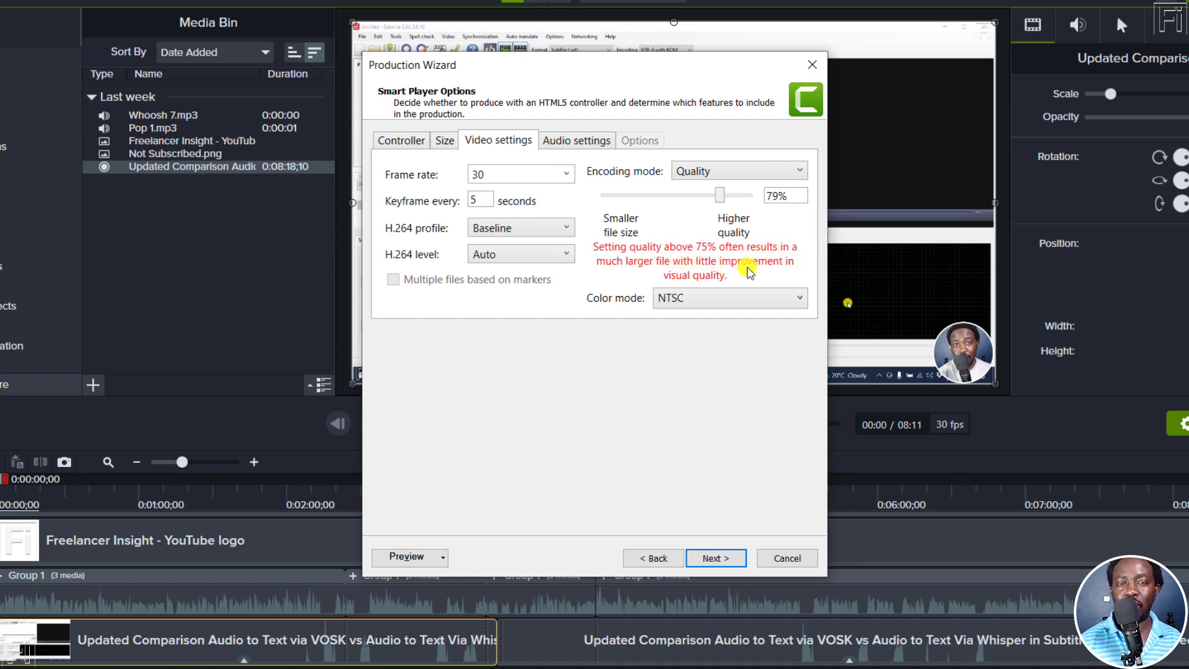
double_click(777, 199)
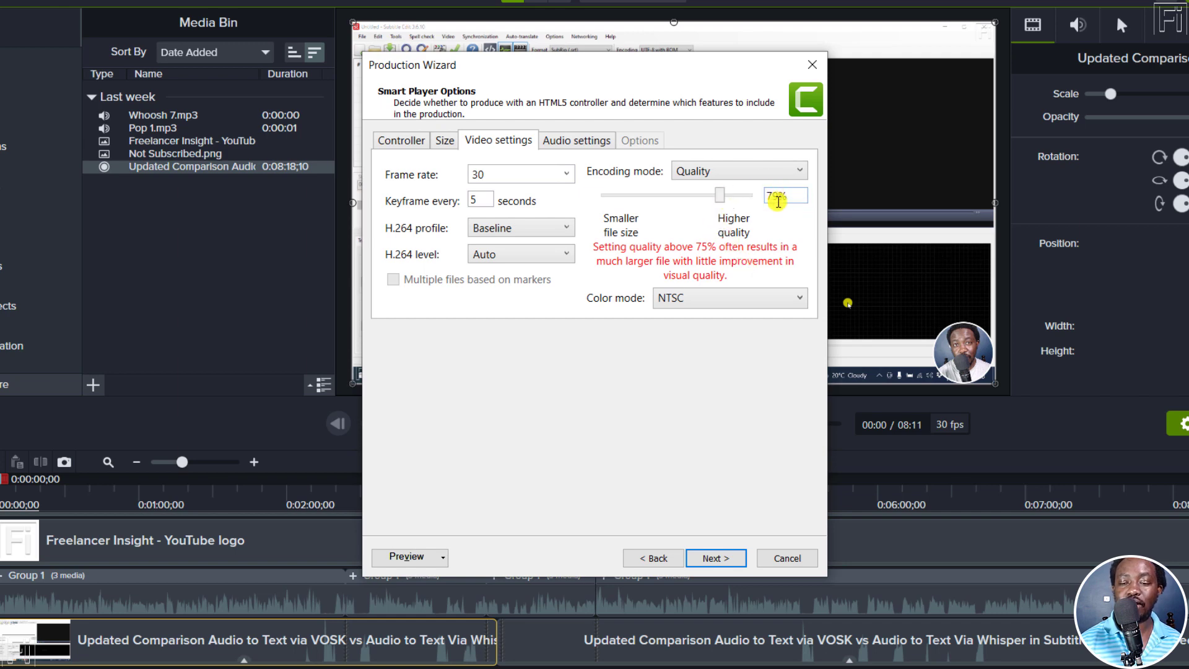
left_click_drag(719, 196, 714, 201)
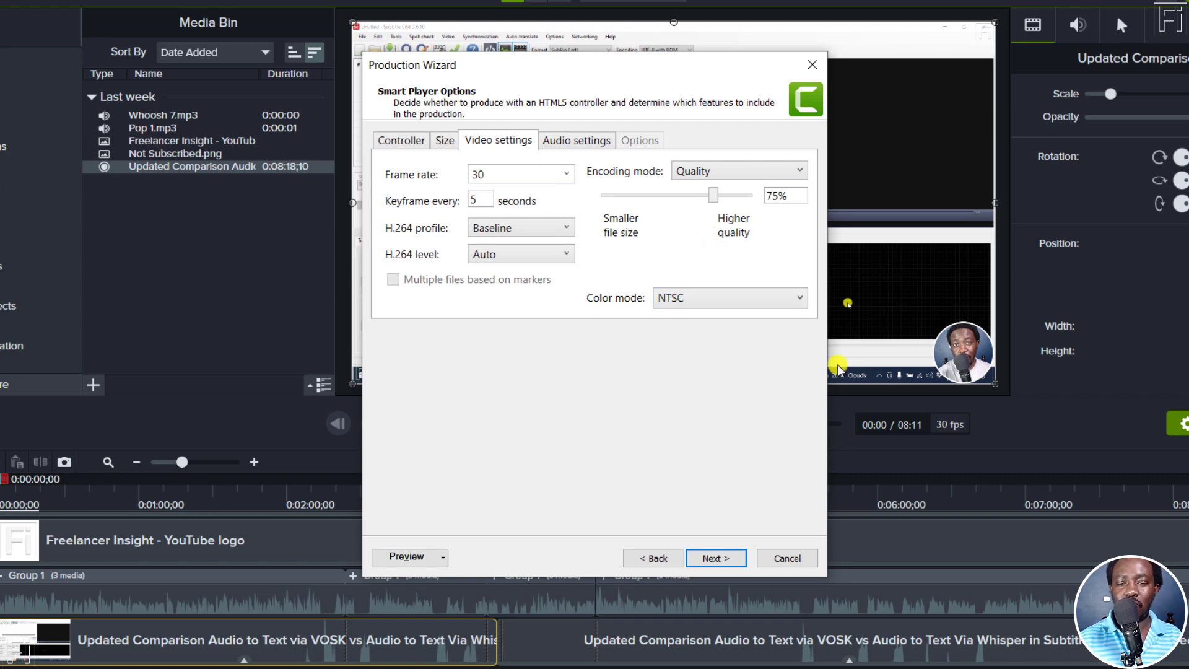
left_click(567, 140)
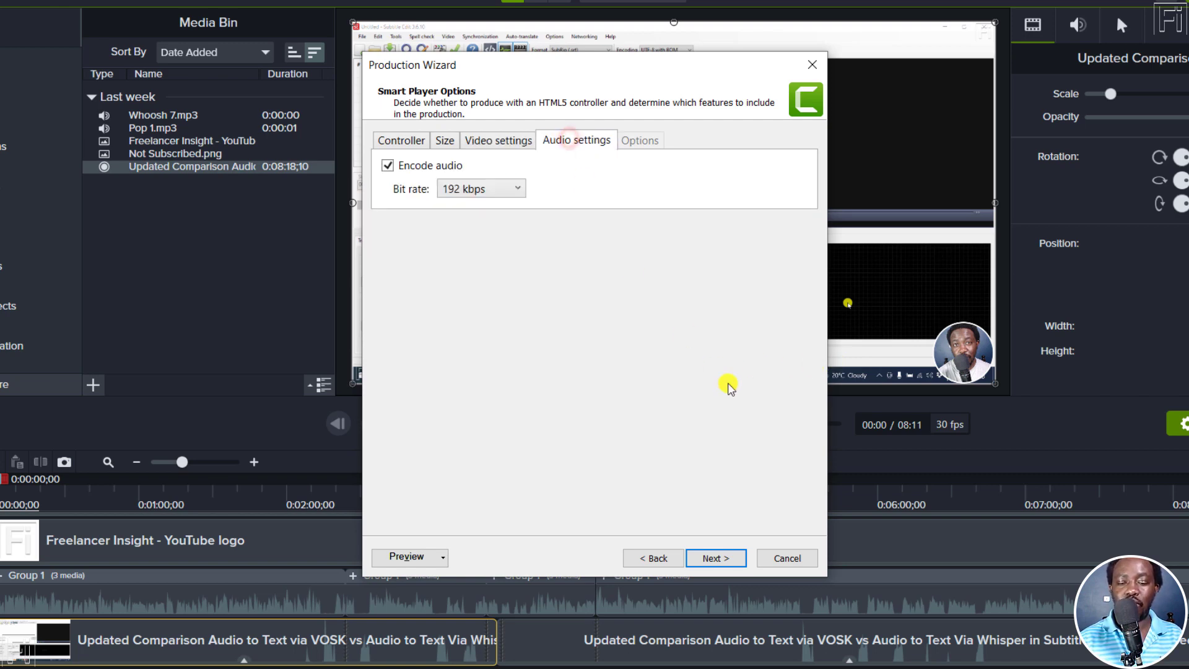
left_click(717, 559)
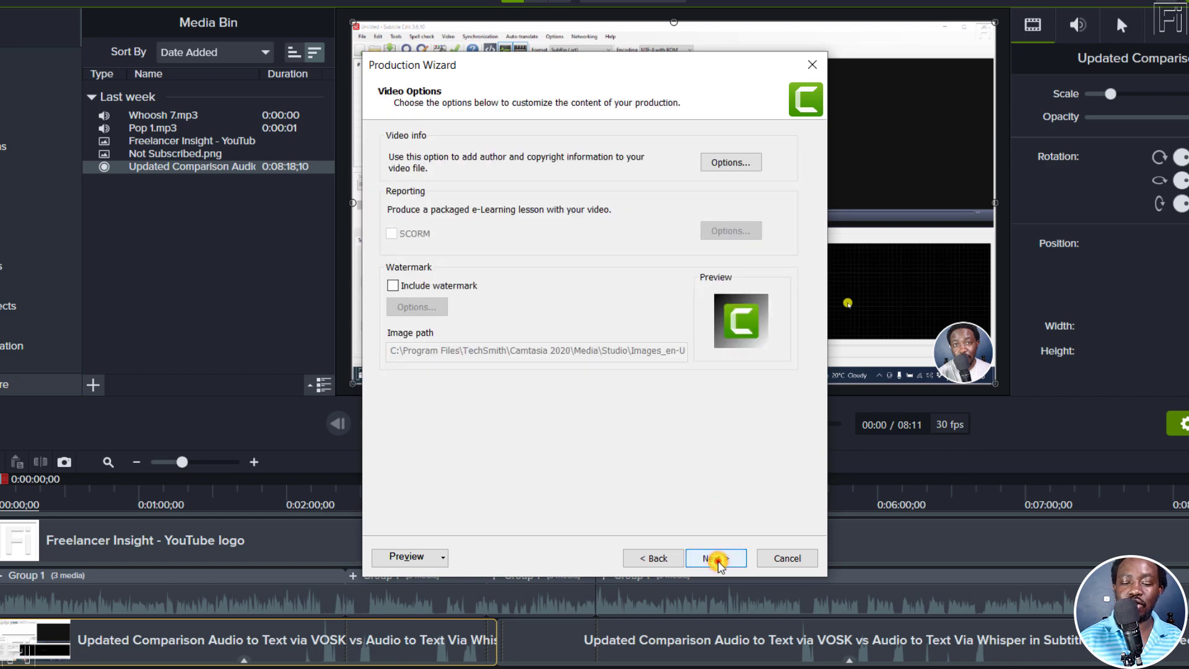
Advance the Production Wizard to the Produce Video page
left_click(717, 559)
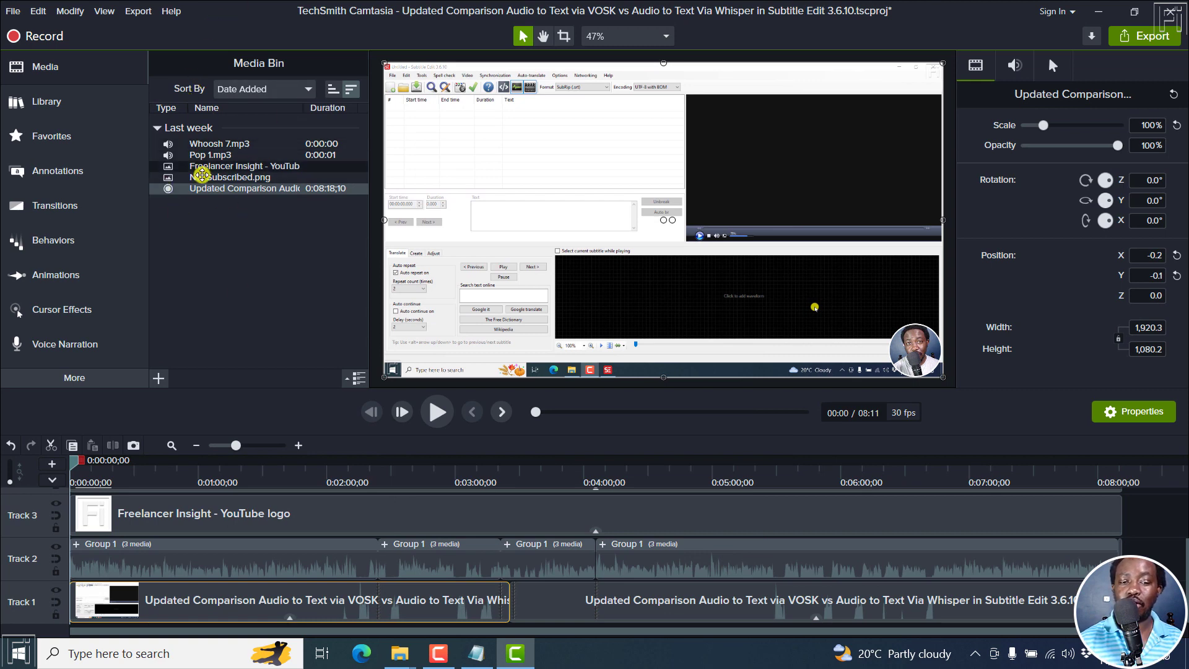
left_click(674, 34)
left_click(650, 226)
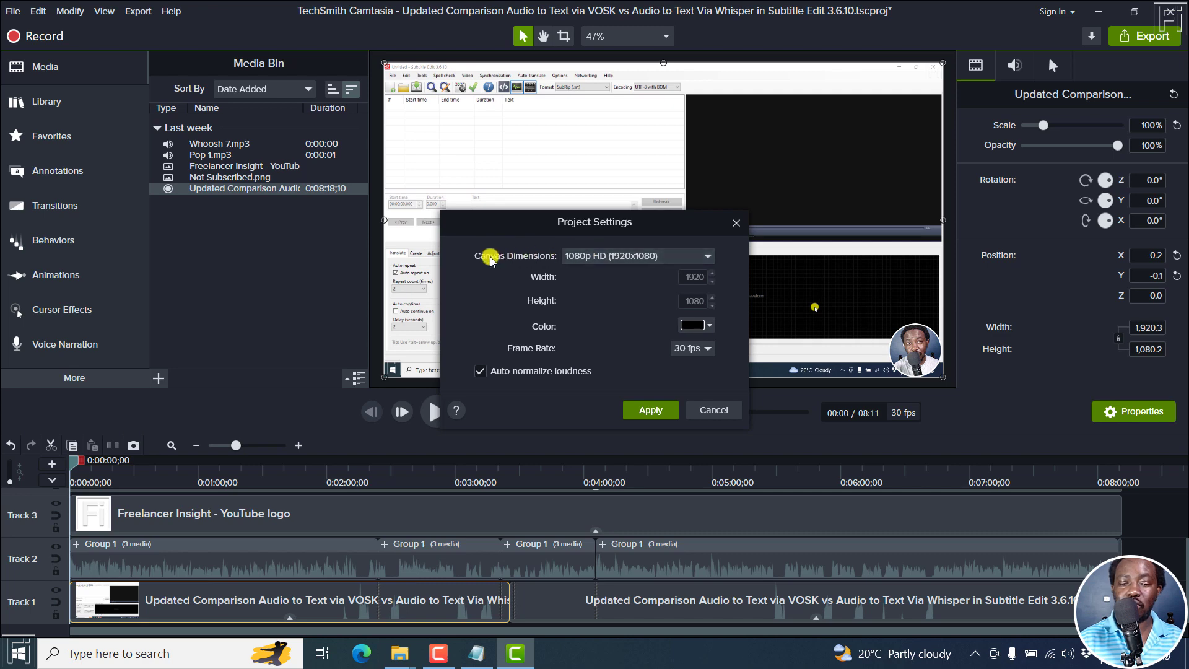
left_click(736, 222)
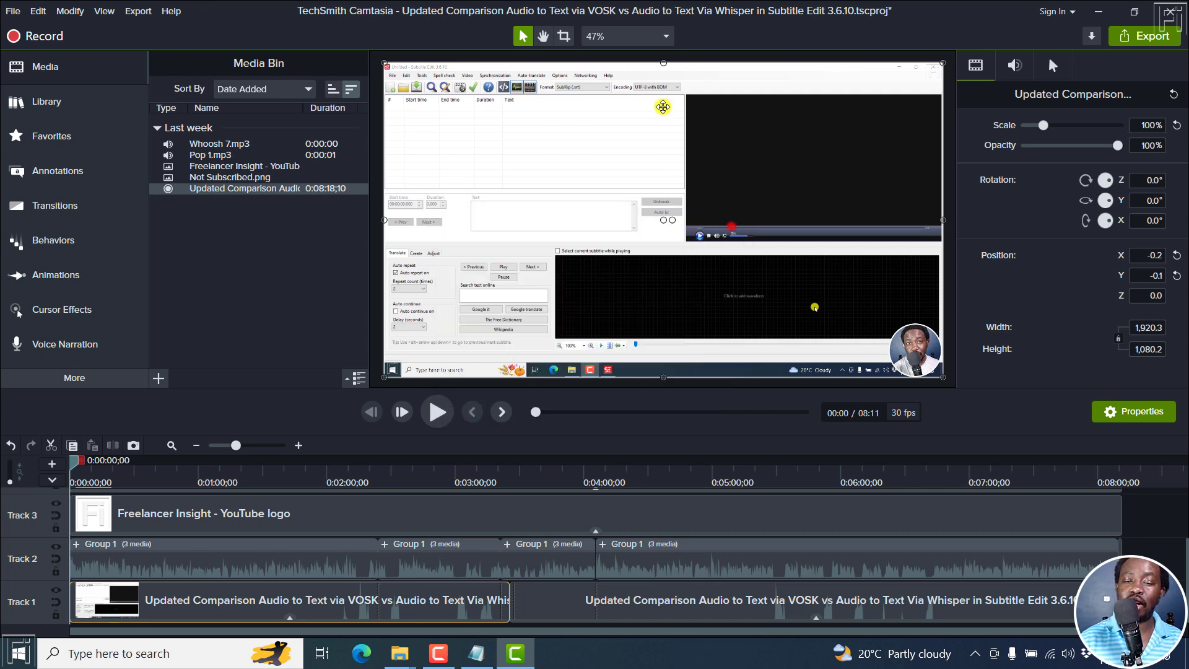
left_click(1131, 36)
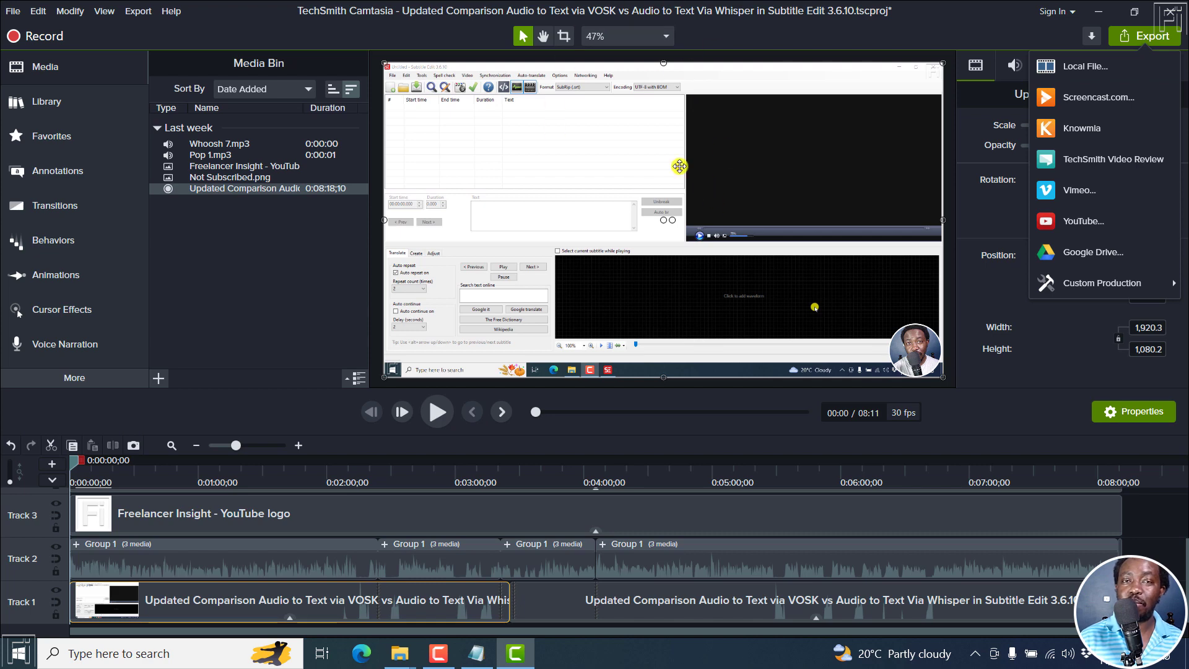
left_click(960, 28)
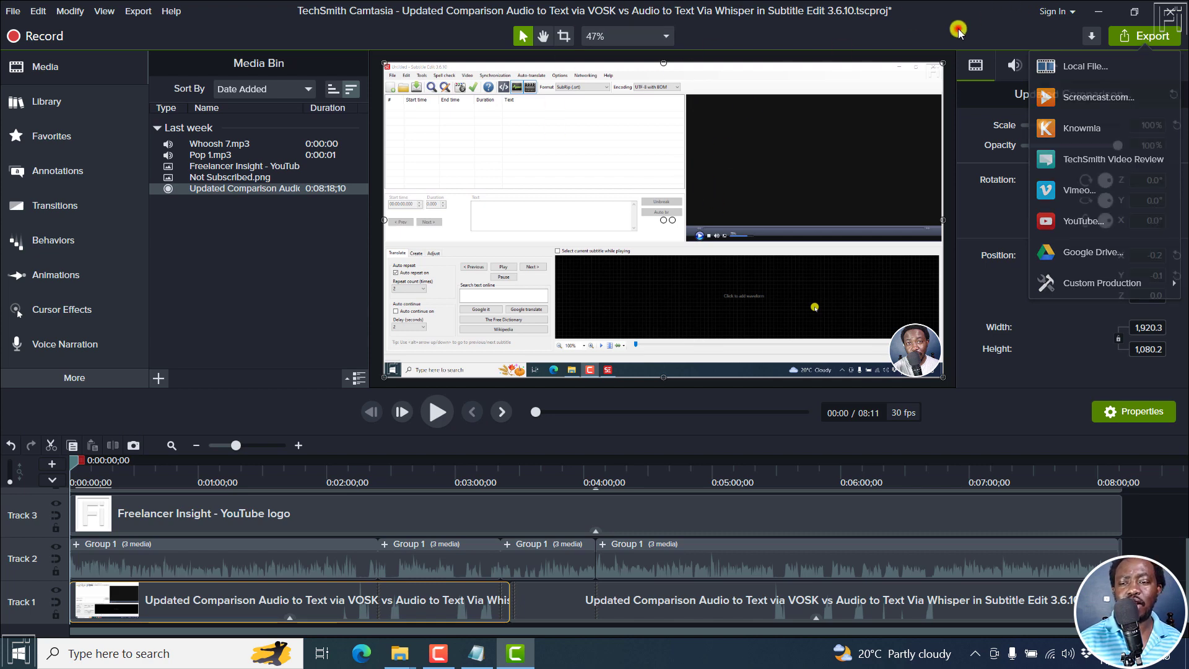